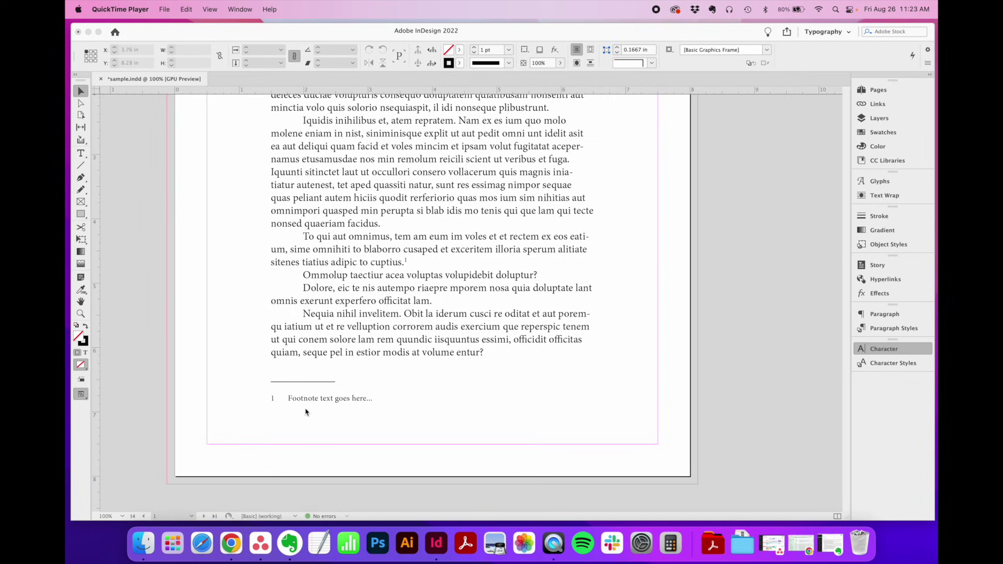
Scroll to page 2 and place the text cursor after 'cuptius.' in the body text
scroll(469, 359, down, 10)
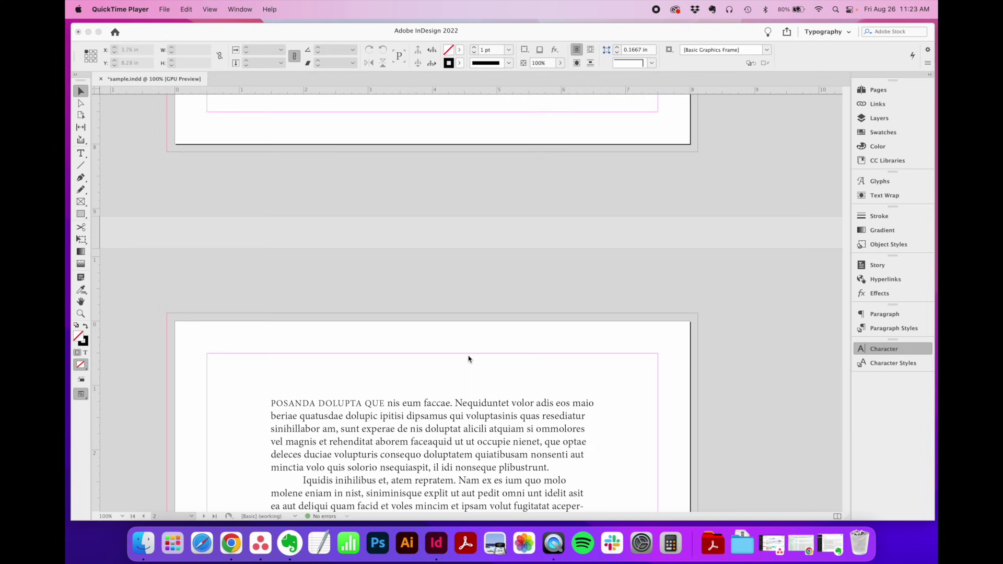
scroll(468, 359, down, 3)
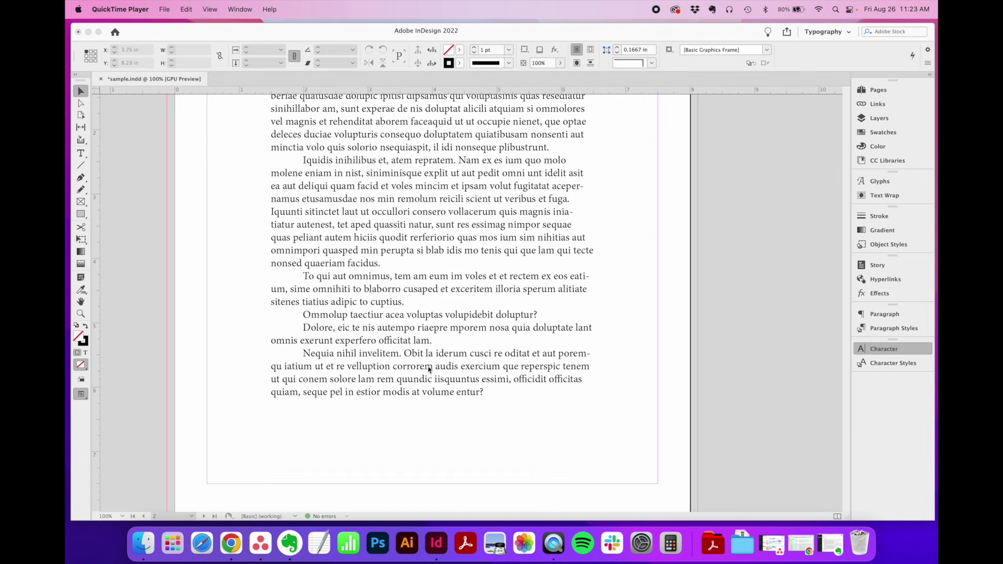
double_click(437, 301)
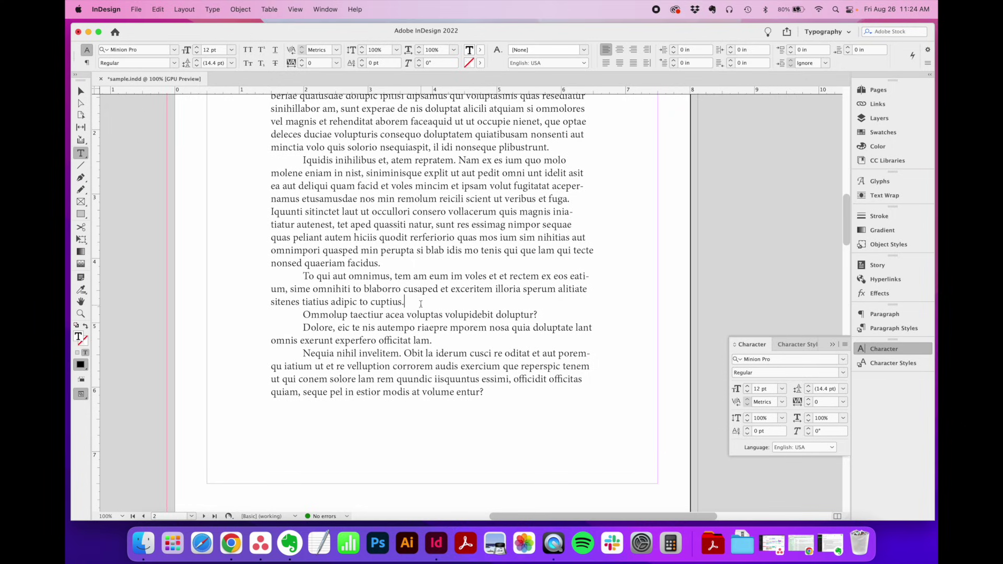
Insert footnote 1 after 'cuptius.' from the Type menu
click(221, 11)
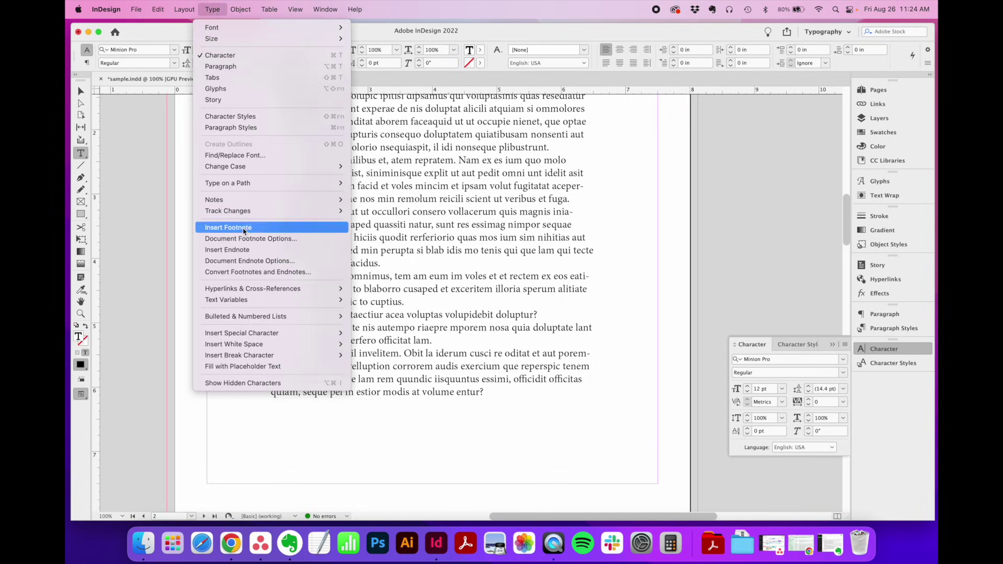
click(244, 228)
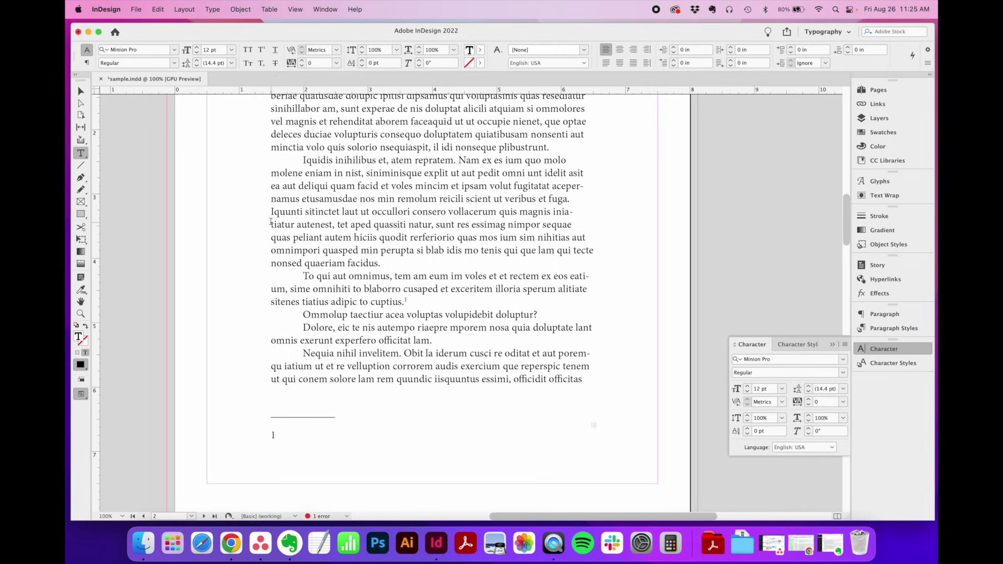
Enter 'Footnote can go here.' as footnote 1 and open Document Footnote Options
text(Footnote can go here.)
key(Escape)
click(213, 9)
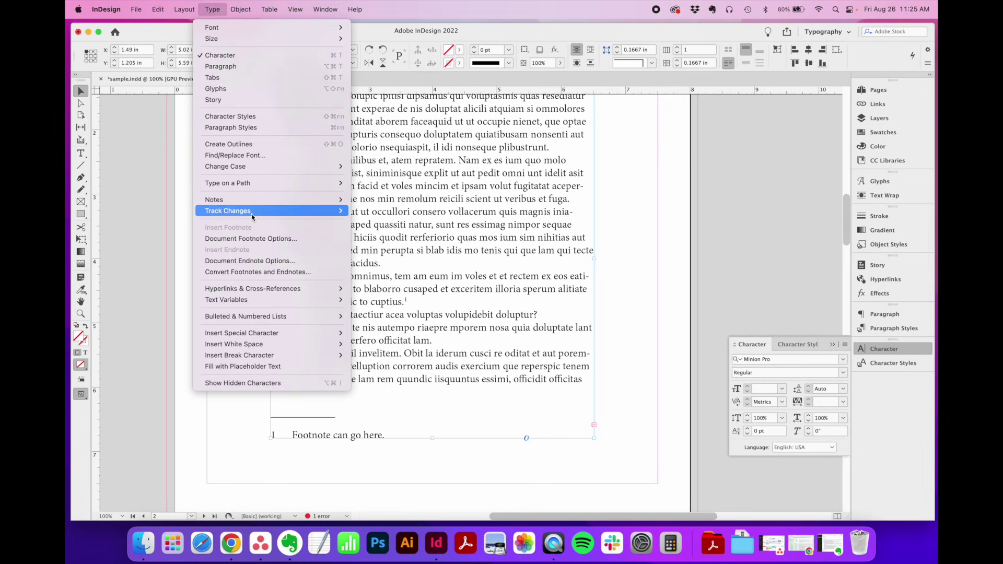
click(251, 239)
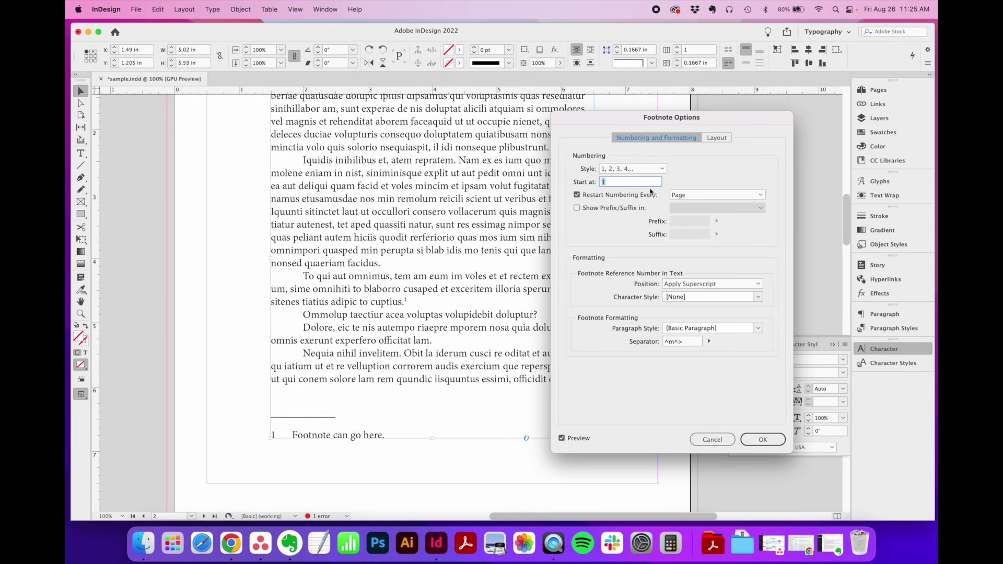
Keep 1, 2, 3, 4 numbering restarting every page, with superscript reference numbers
click(645, 173)
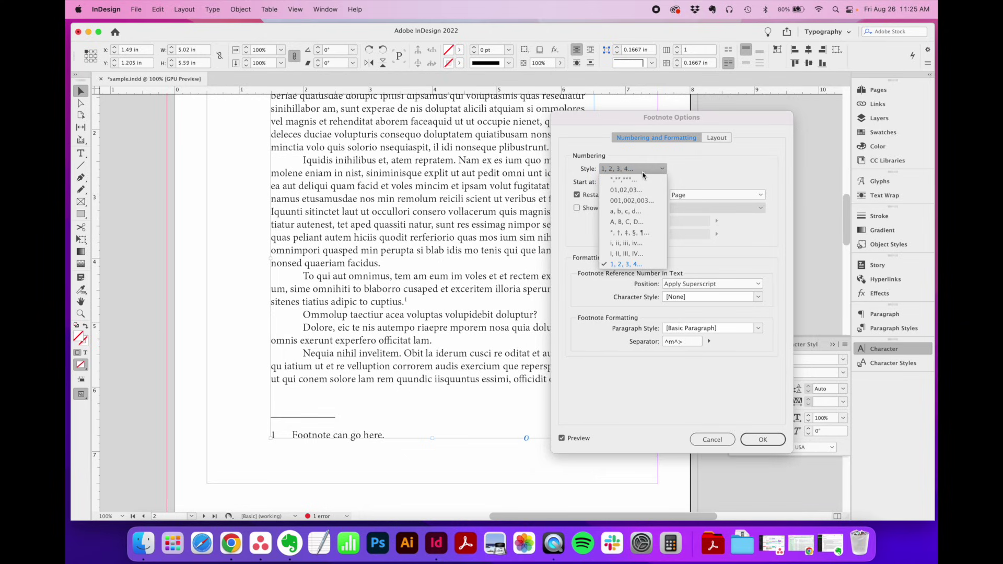
click(684, 158)
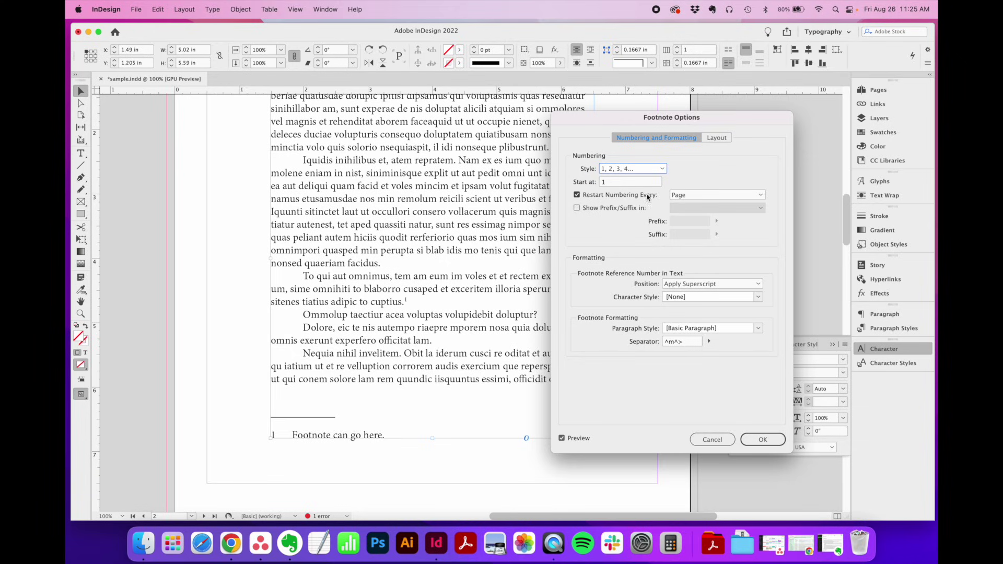
click(698, 197)
click(702, 201)
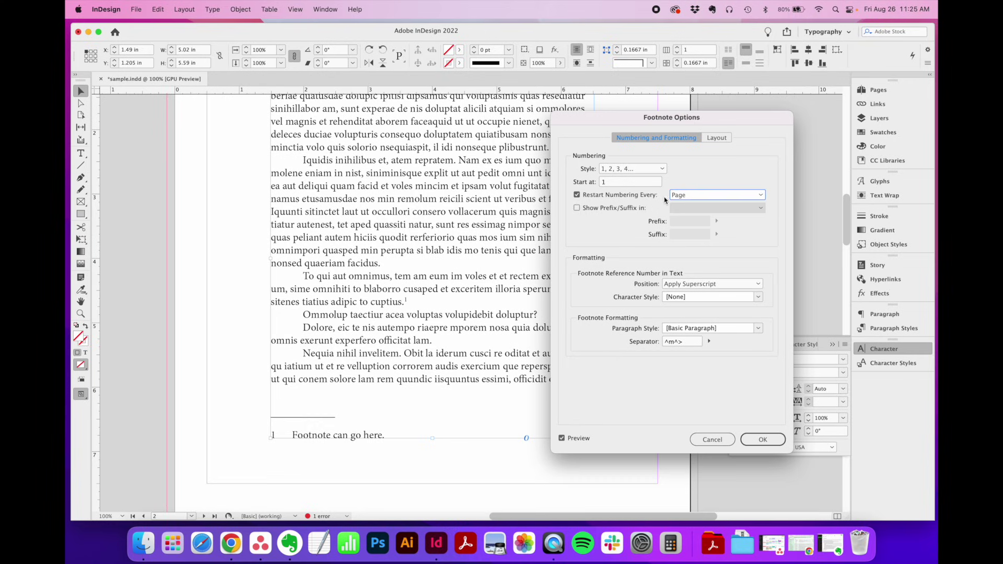
click(576, 196)
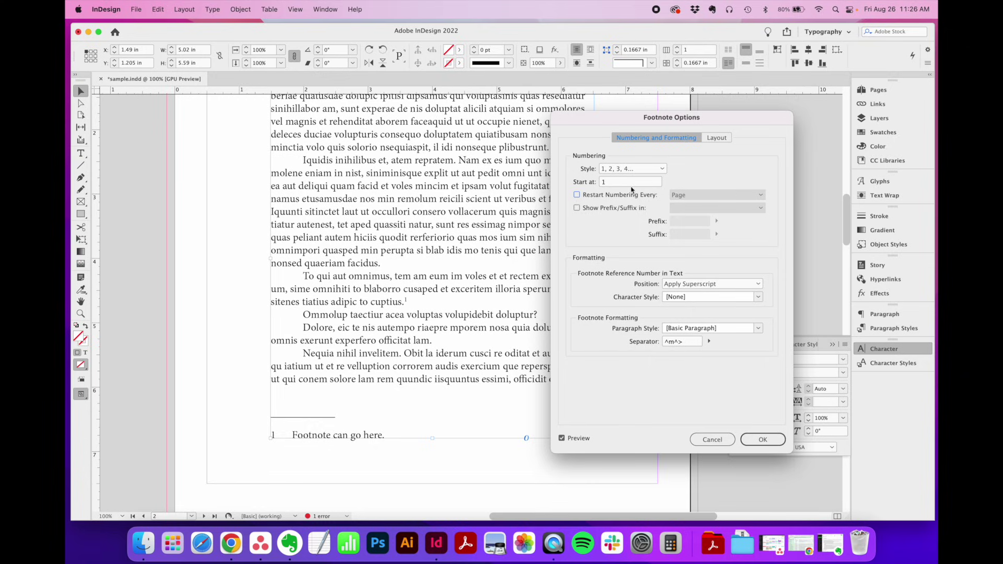
click(576, 195)
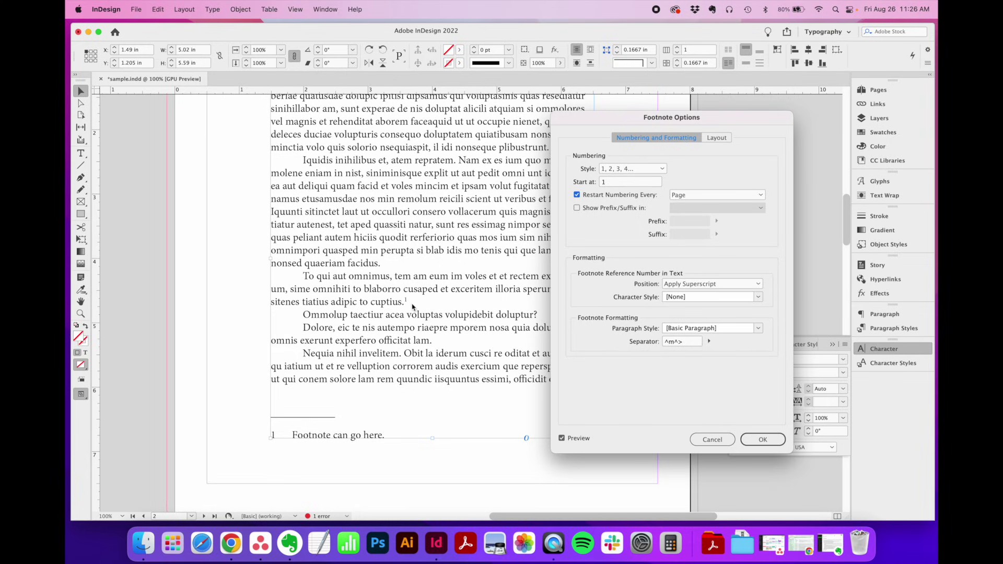
click(683, 285)
click(682, 295)
click(758, 328)
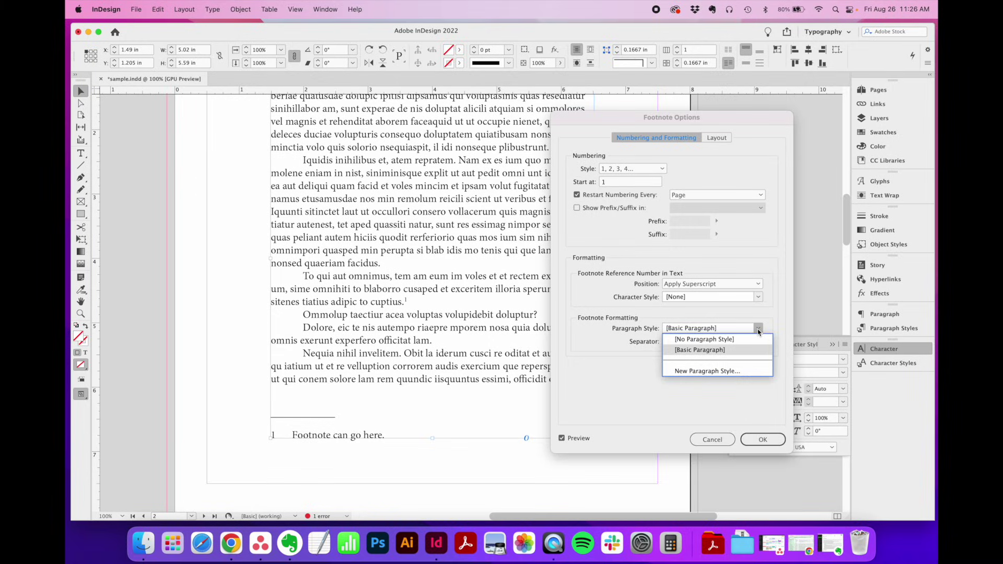
Create a 'footnote' paragraph style at 9.5 pt with tracking 20 for the footnote text
click(708, 372)
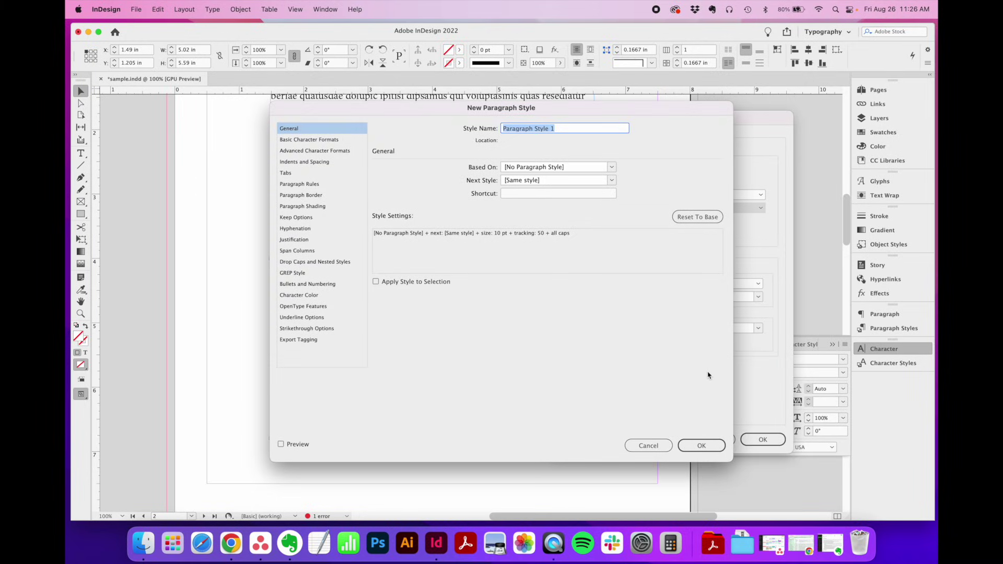
text(footnote)
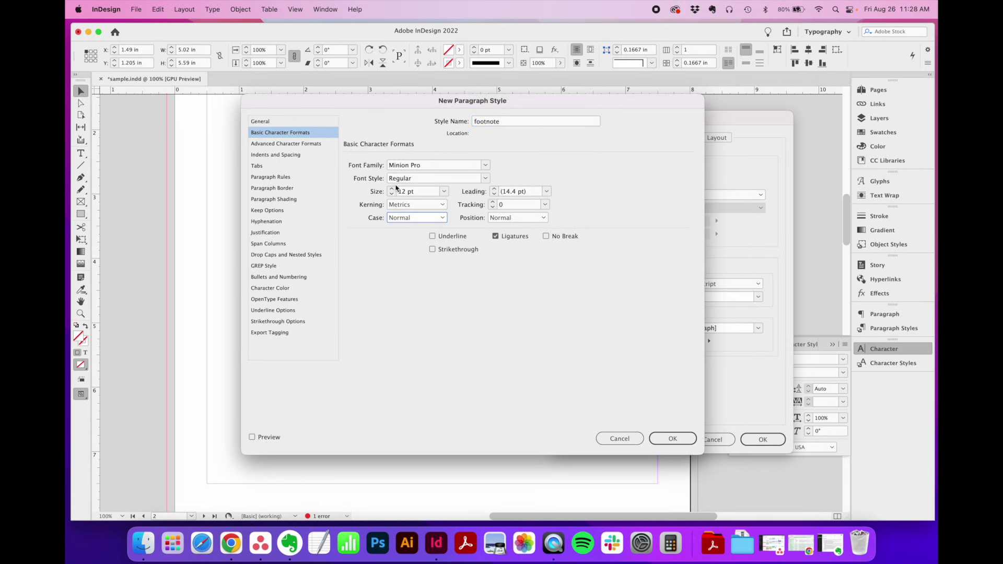
mouse_move(338, 106)
mouse_down()
mouse_move(452, 107)
mouse_move(336, 108)
mouse_up()
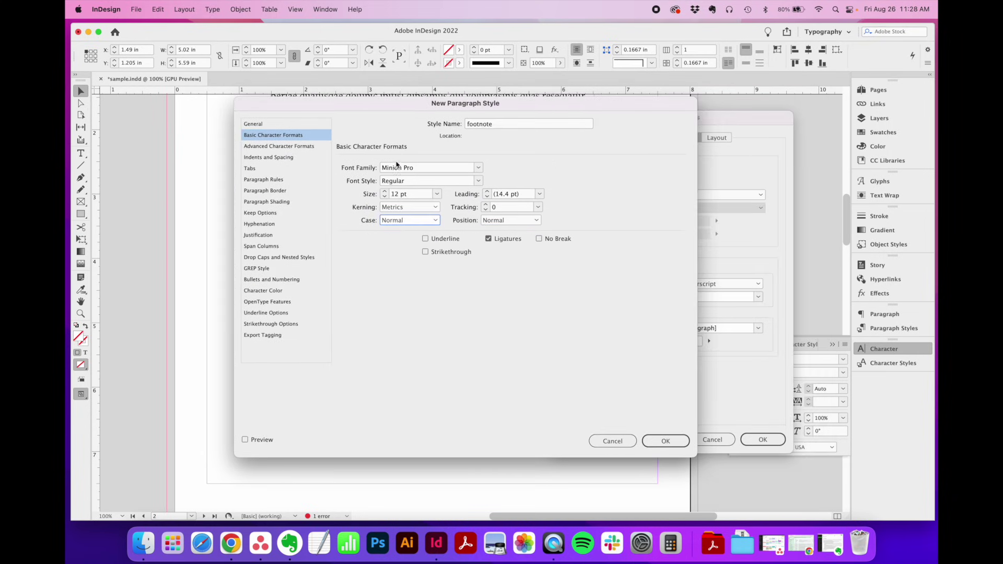
click(384, 197)
click(384, 197)
click(364, 196)
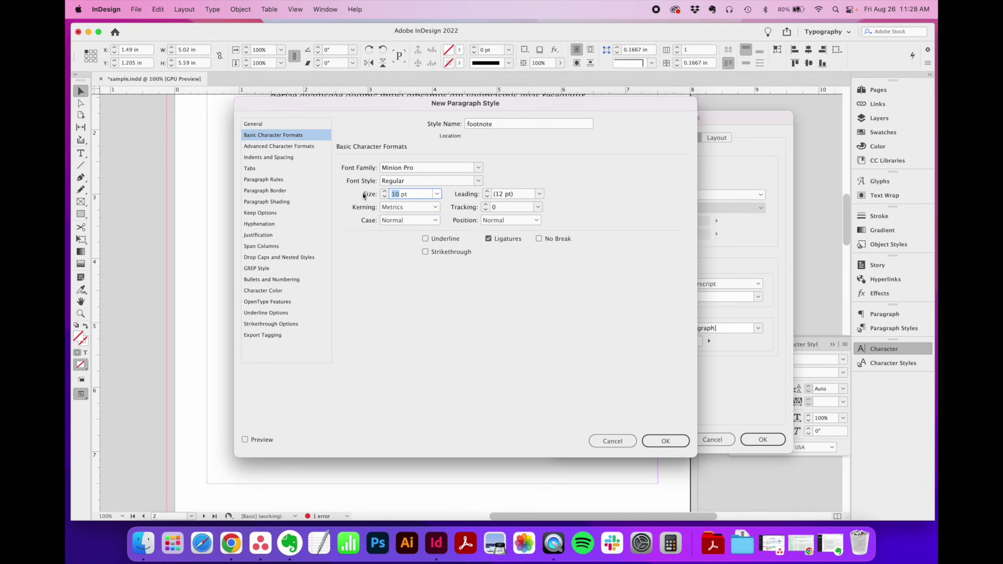
text(9.5)
click(486, 205)
click(485, 205)
click(663, 441)
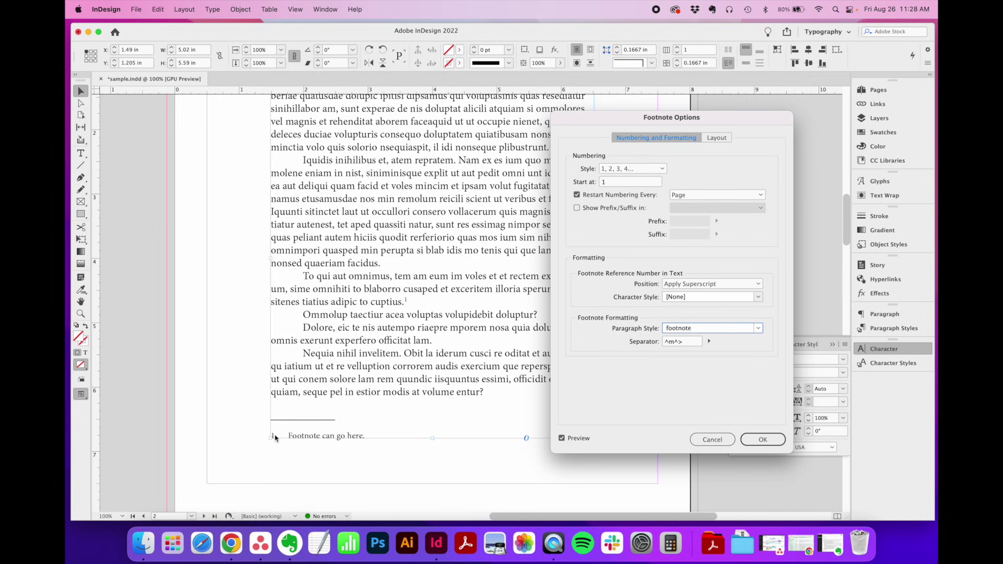
Try the separator's special-character options, leaving a tab as the separator
click(677, 343)
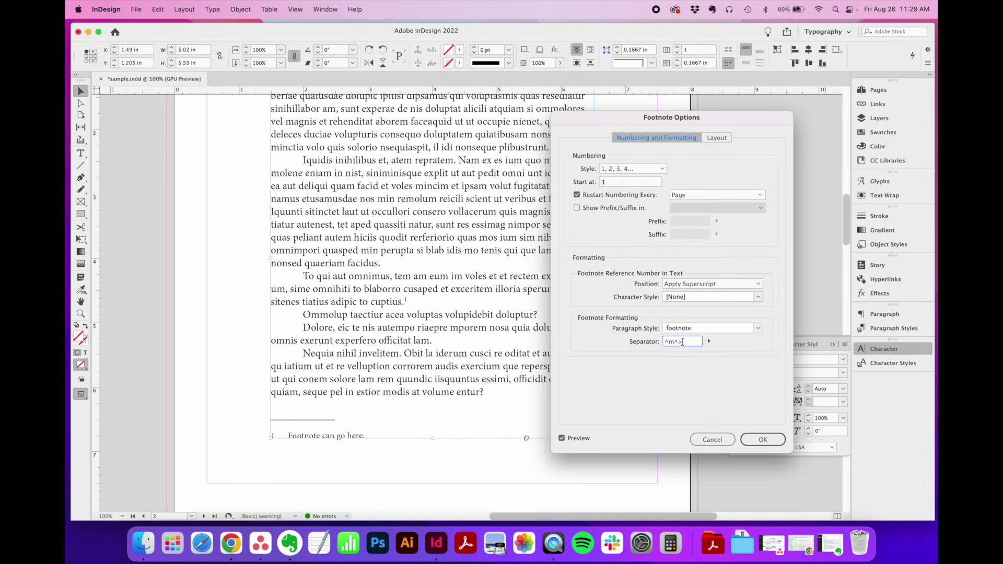
click(709, 341)
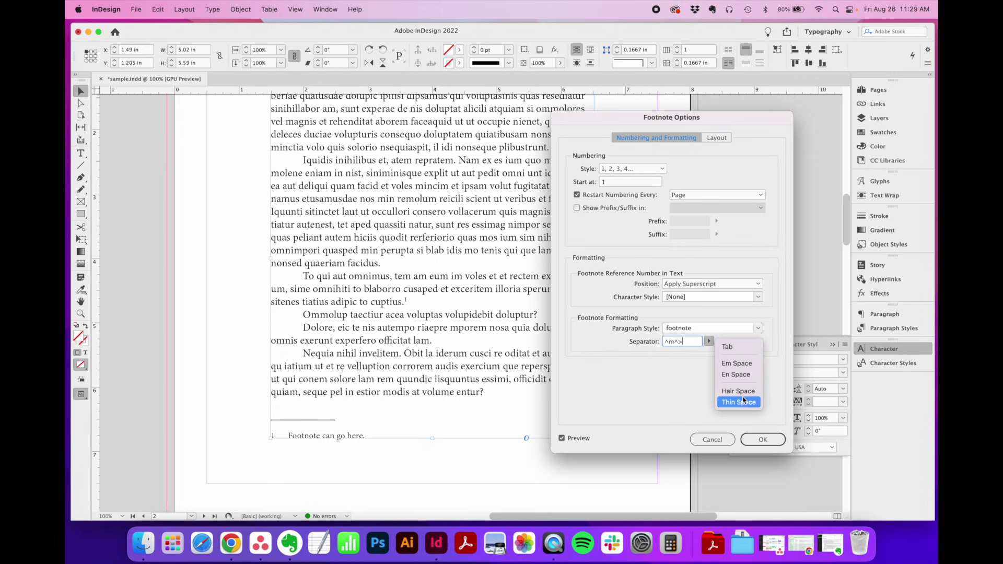
key(Escape)
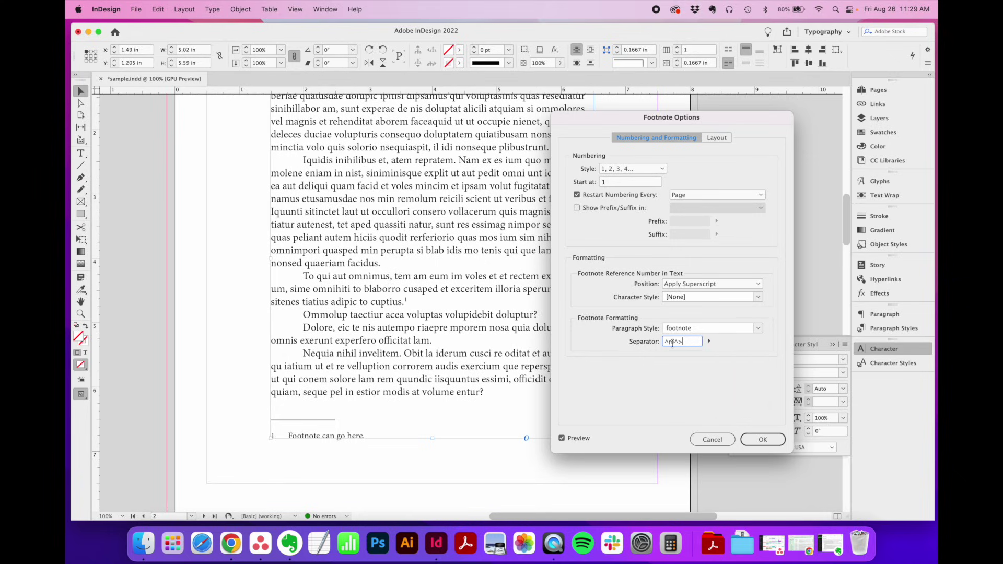
drag(692, 343, 640, 344)
click(708, 341)
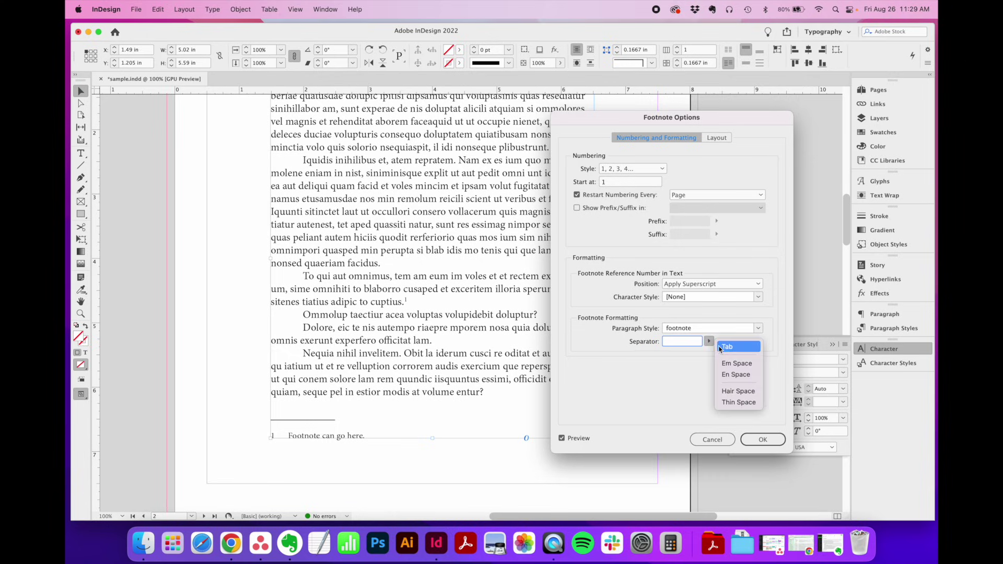
click(710, 349)
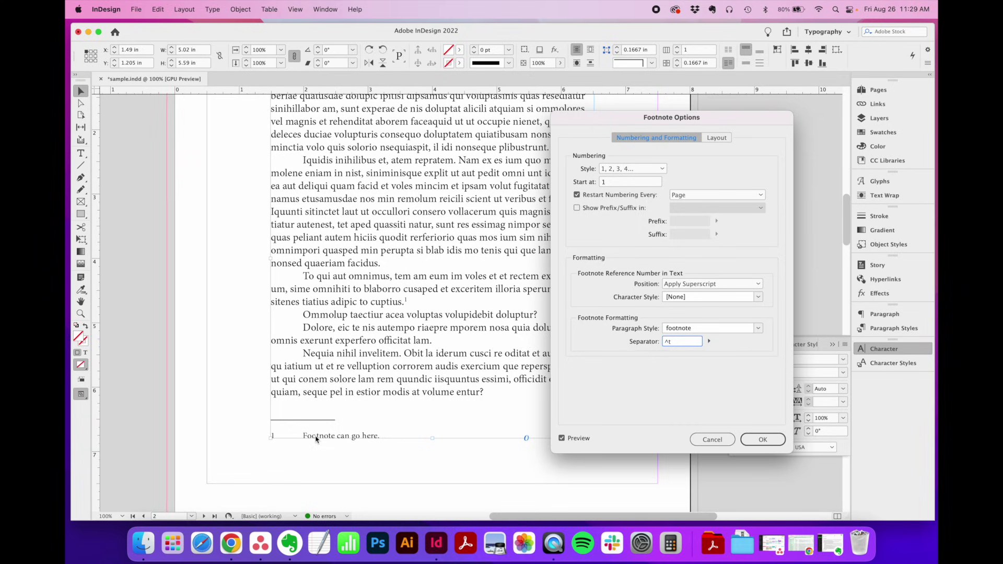
Replace the tab separator with an em space followed by an en space
double_click(668, 341)
key(BackSpace)
click(708, 341)
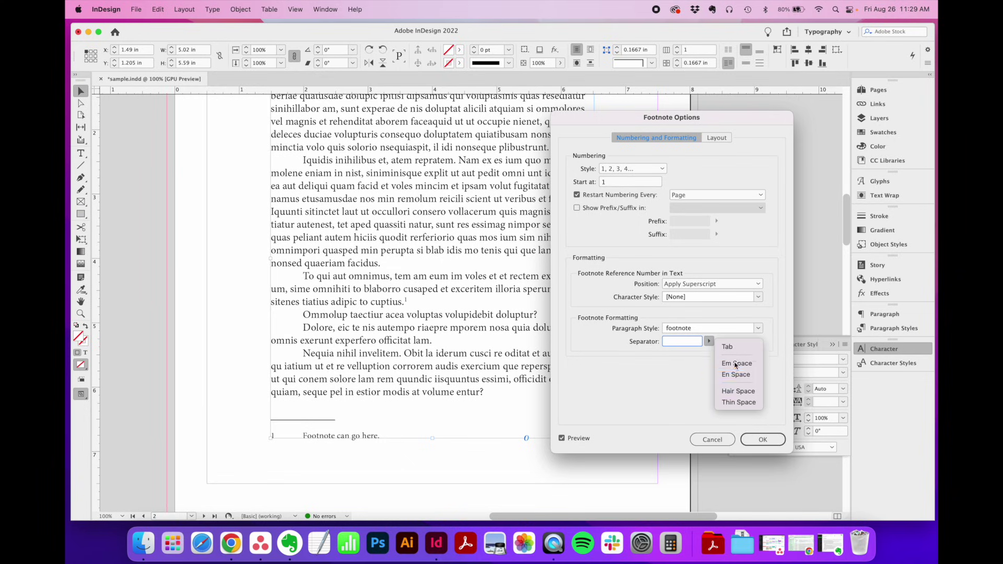
click(736, 360)
click(709, 341)
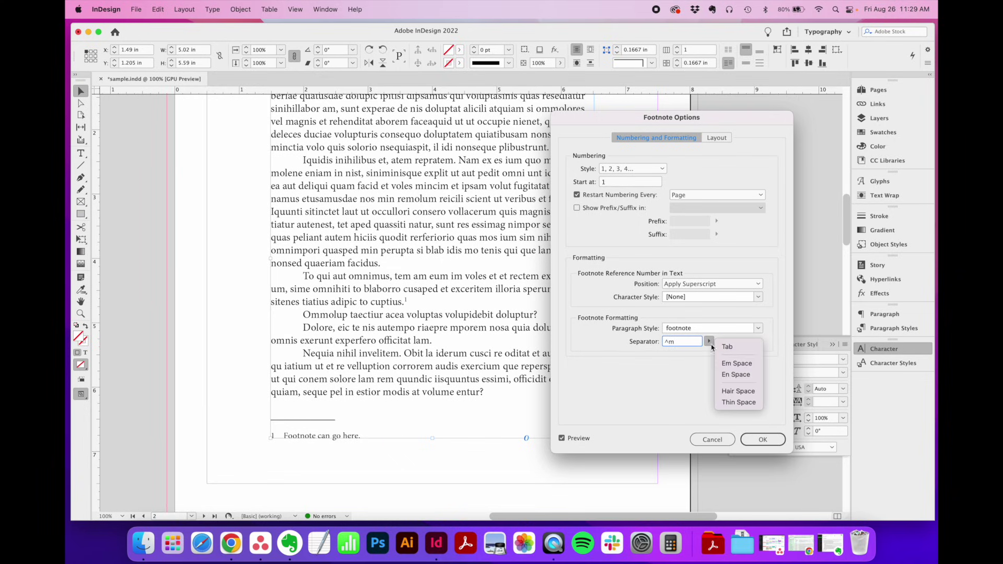
click(730, 375)
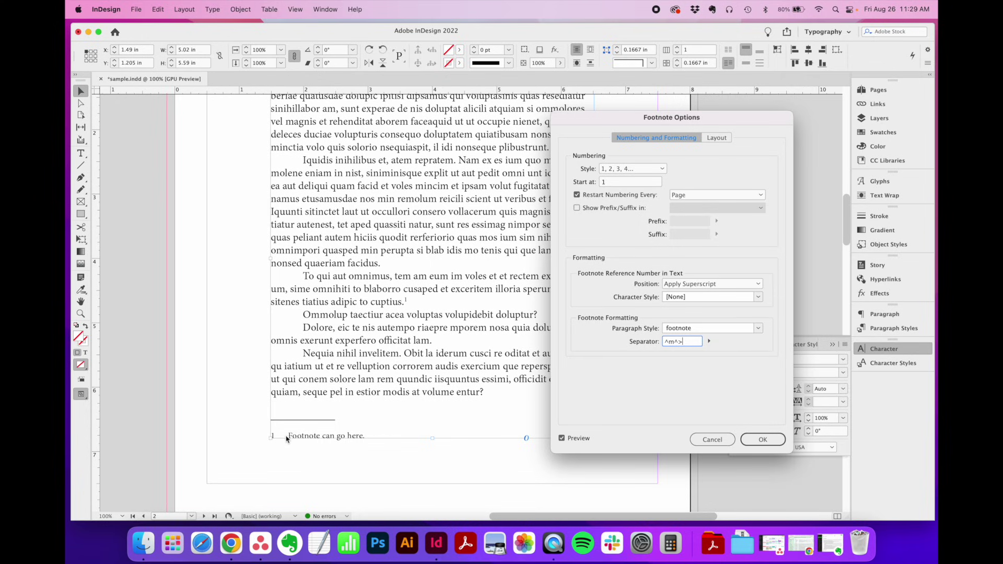
click(718, 137)
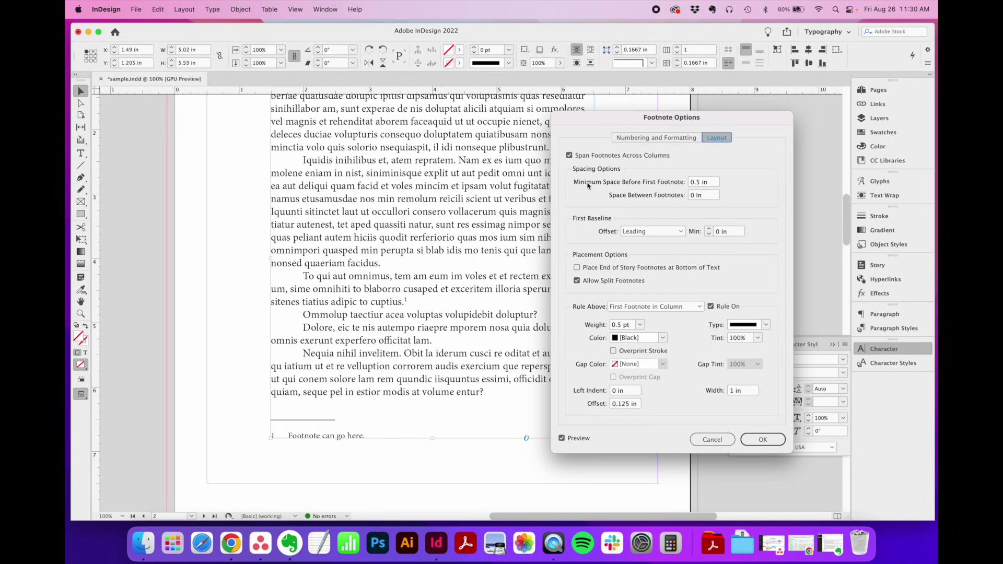
Set Minimum Space Before First Footnote to 0.5 in and apply the footnote options
click(702, 185)
key(BackSpace)
key(BackSpace)
triple_click(714, 182)
text(0.375 in)
key(Up)
click(773, 448)
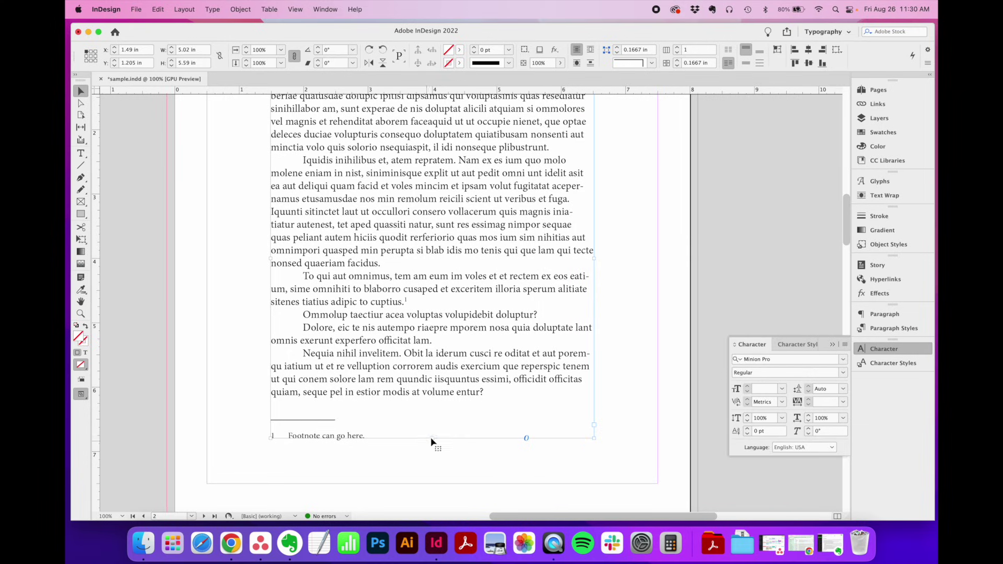
Shorten the body text frame from the bottom and reopen Document Footnote Options
drag(434, 441, 437, 396)
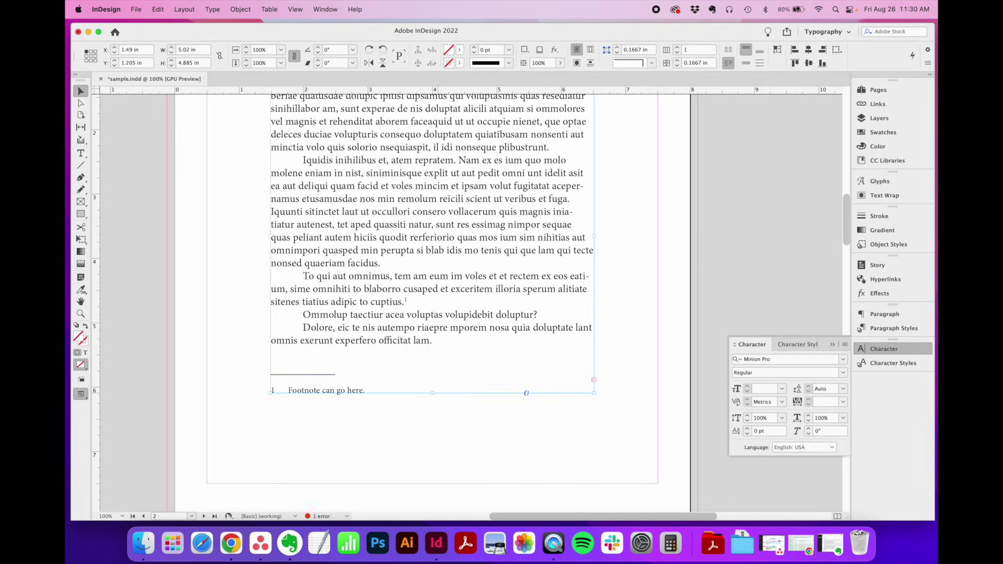
click(213, 9)
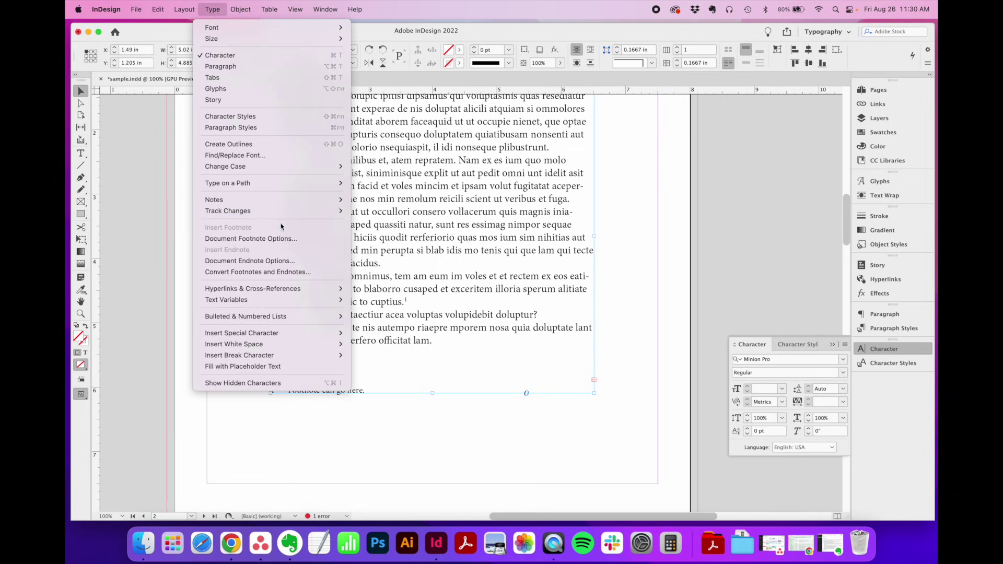
click(283, 238)
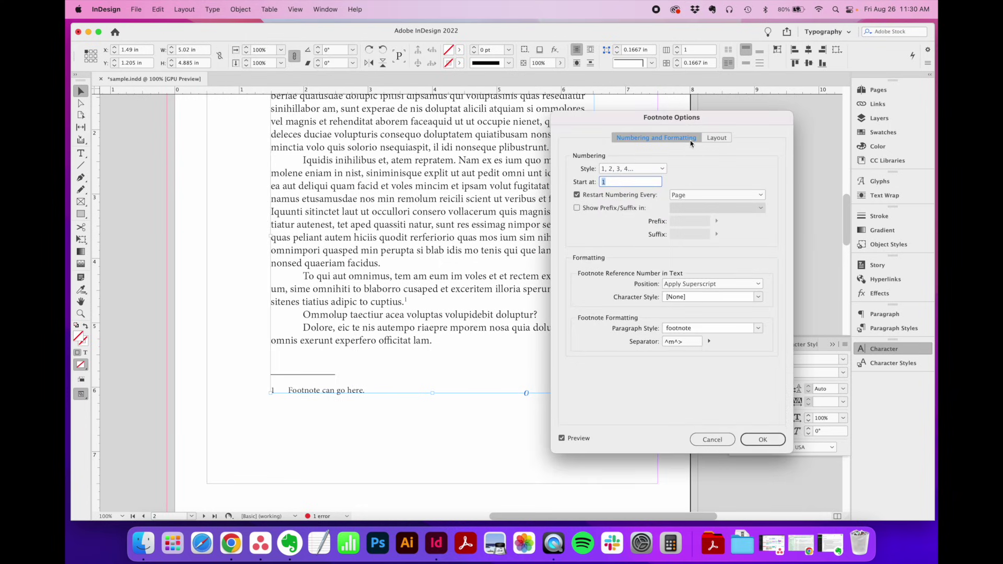
Set the minimum space before the first footnote to 0.5 in on the Layout tab
click(717, 137)
text(0)
key(Tab)
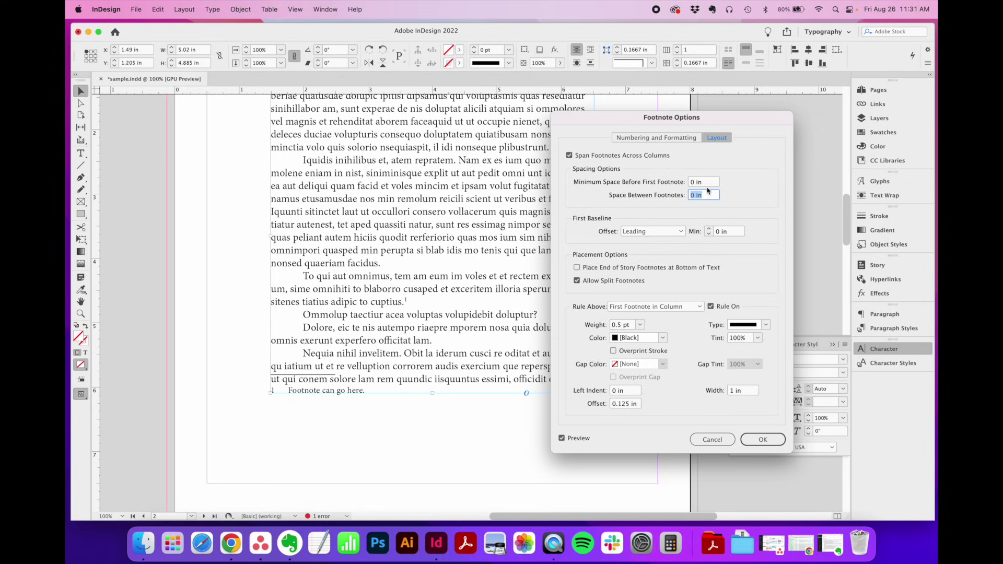
click(708, 182)
text(0.3125)
key(Up)
key(Up)
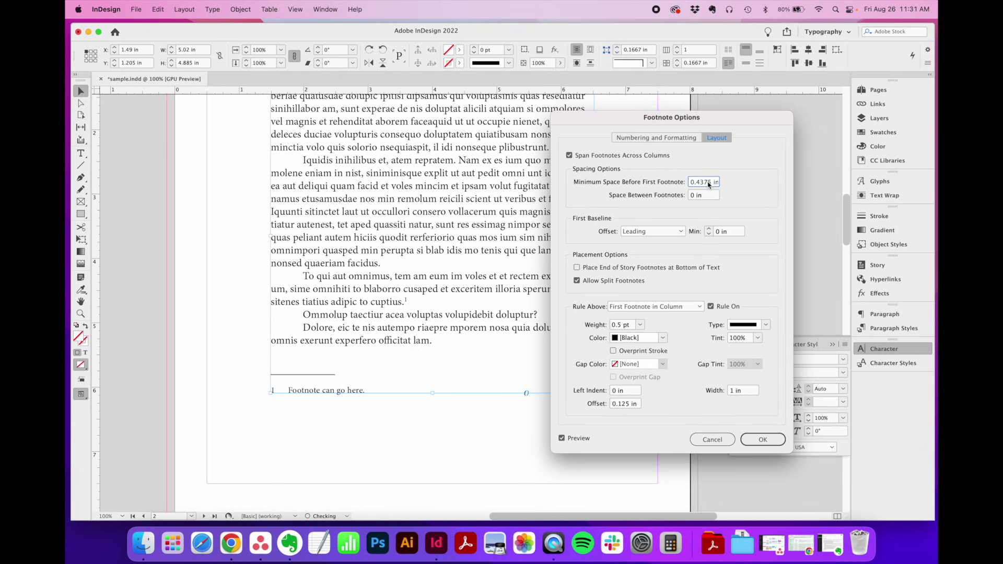
key(Up)
click(707, 198)
Keep the footnote rule weight at 0.5 pt after trying 1 pt
click(640, 325)
click(627, 124)
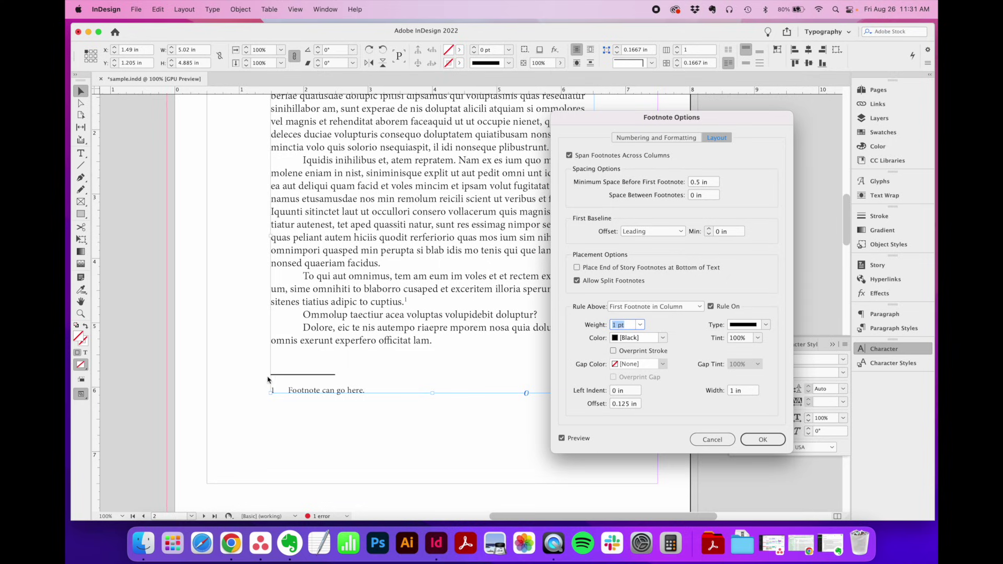
click(641, 324)
click(635, 102)
Keep the rule offset at 0.125 in and apply the footnote options
click(622, 406)
text(0)
key(Tab)
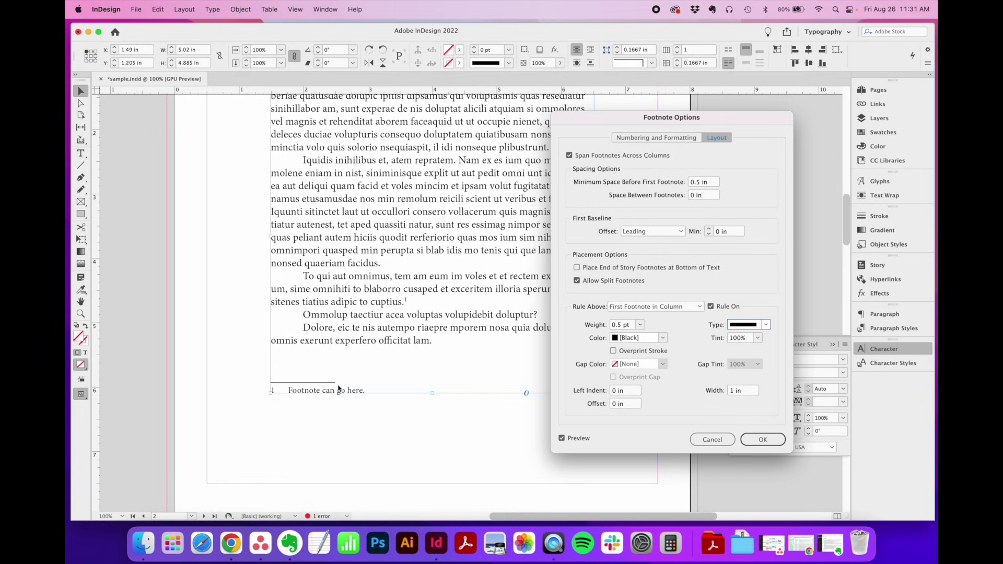
click(625, 403)
key(Up)
key(Up)
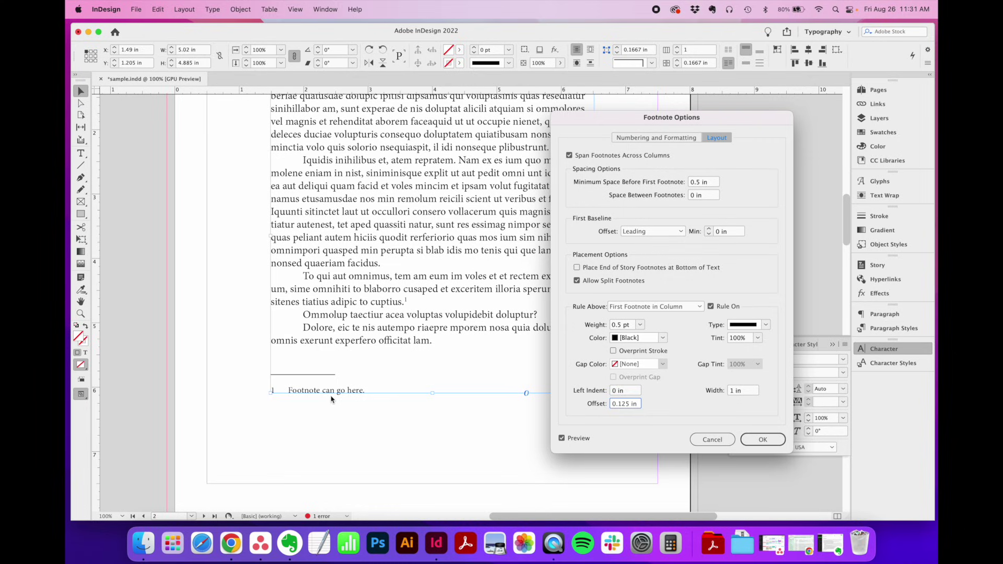
click(762, 440)
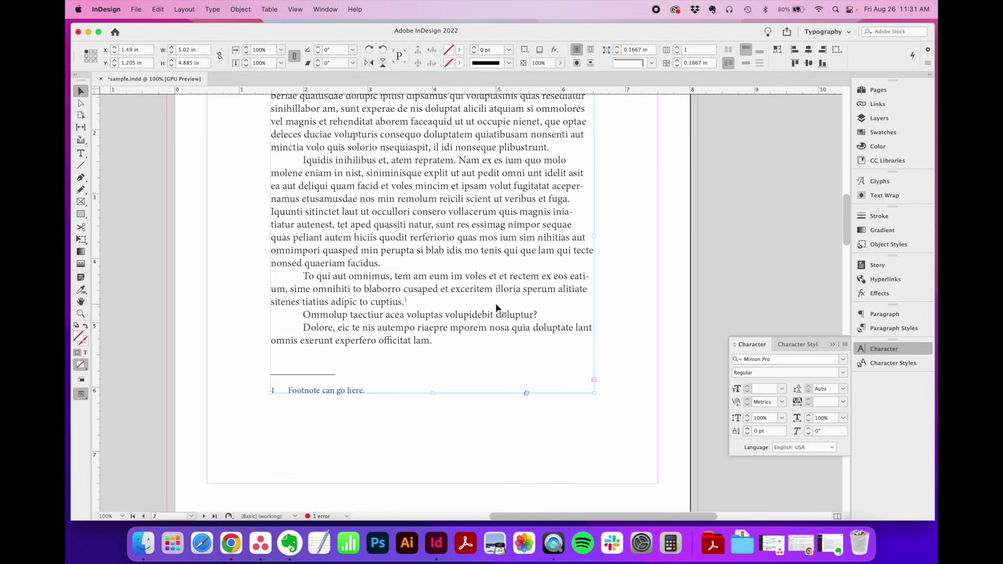
Insert footnote 2 after 'doluptur?' reading 'Footnote can go here.', fixing the 'Footenote' typo
double_click(559, 314)
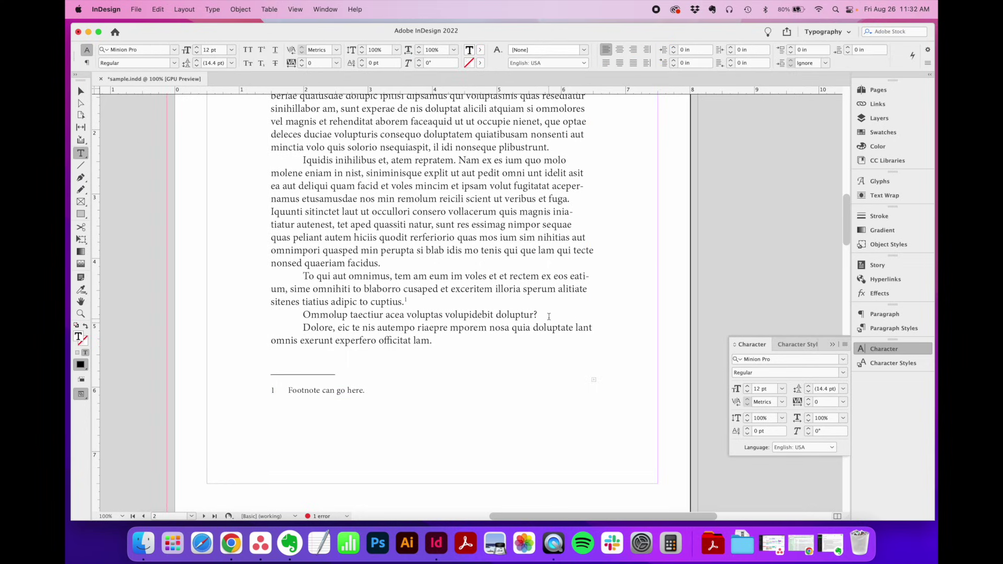
click(212, 9)
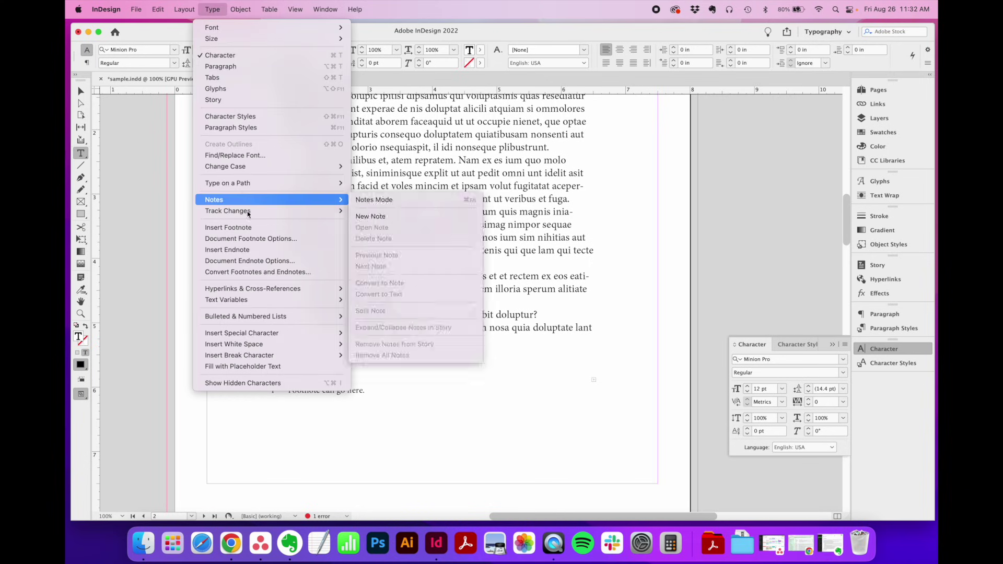
click(249, 227)
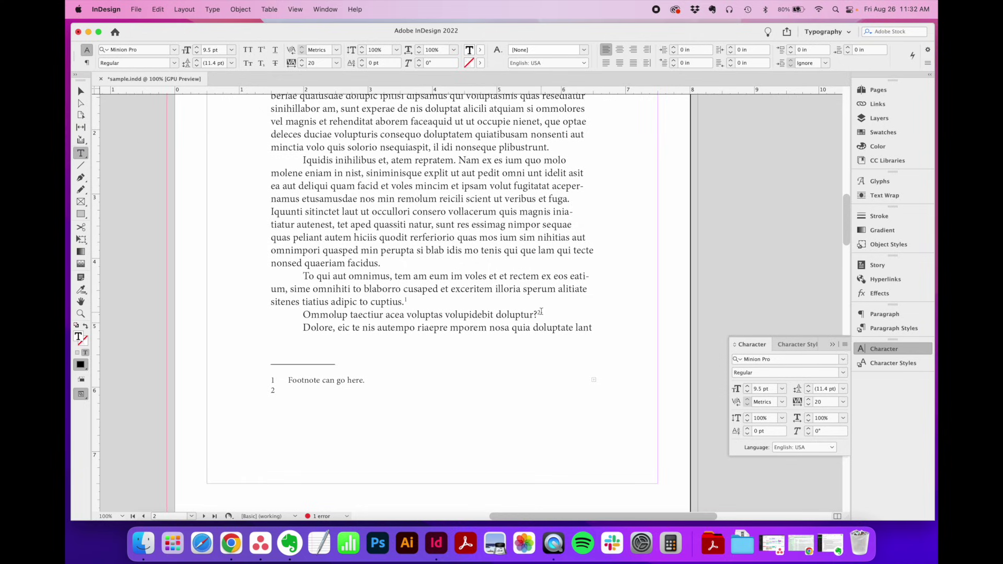
text(Footenote can go here.)
click(312, 391)
key(BackSpace)
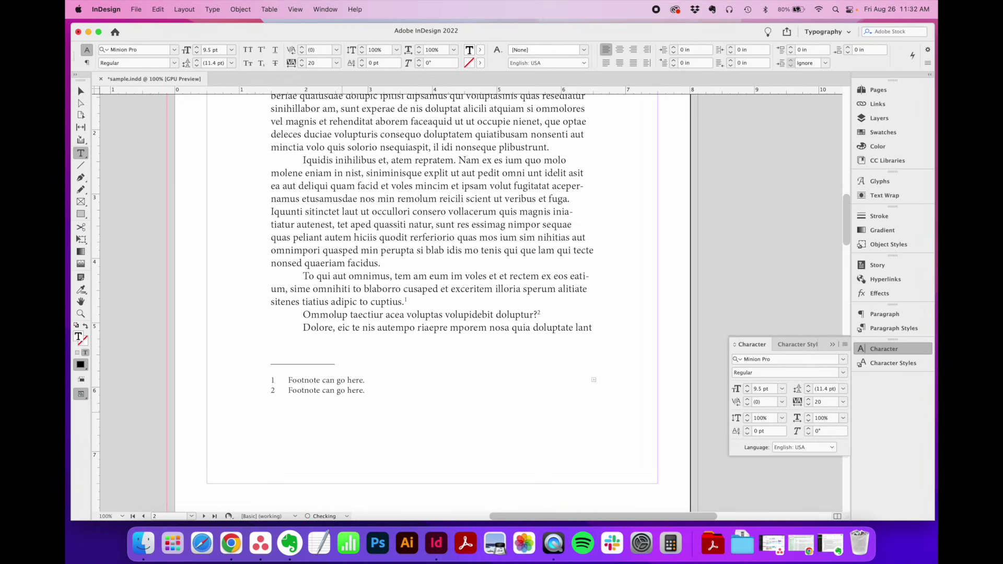
click(377, 390)
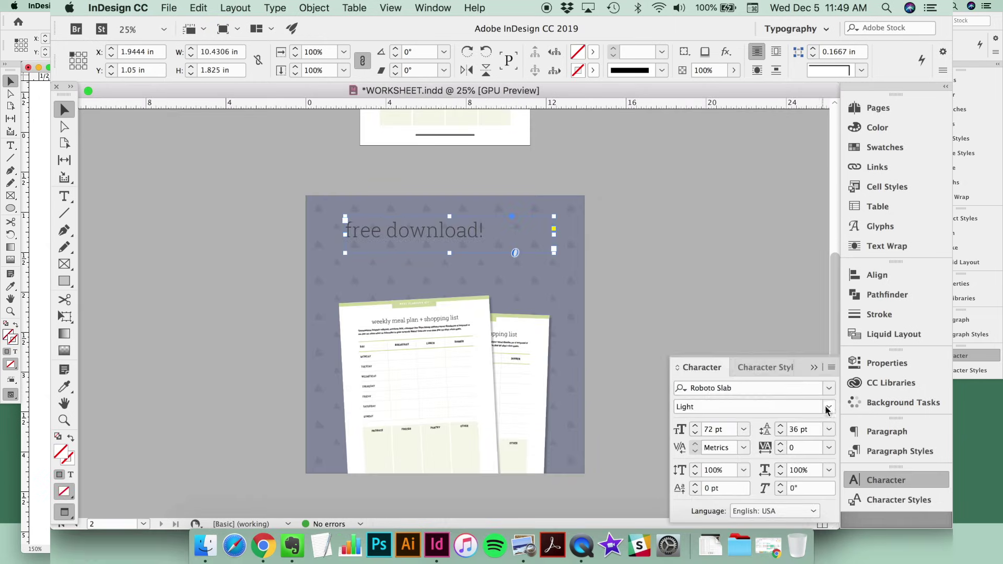
Set the 'free download!' headline font size to 90 pt
text(90)
key(Return)
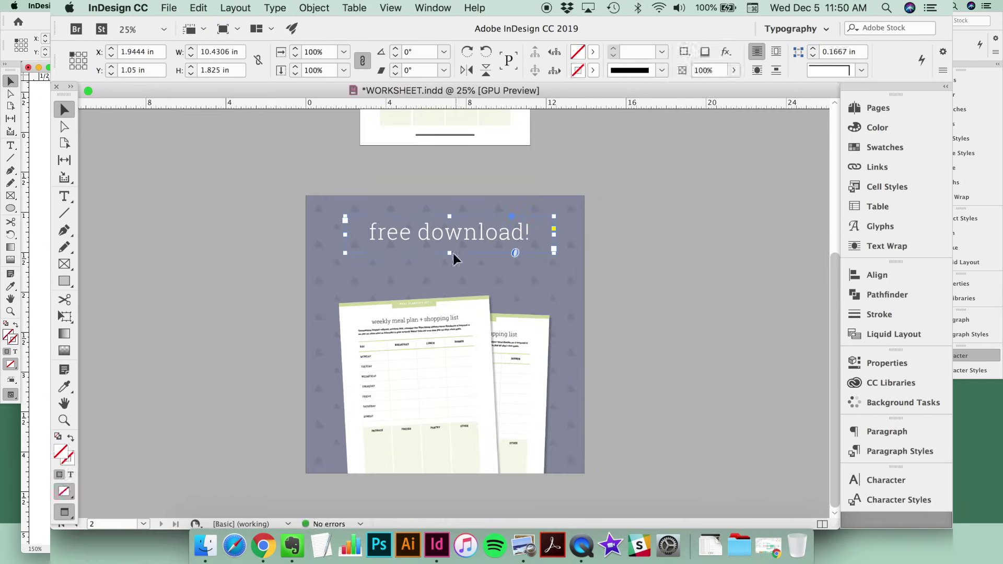